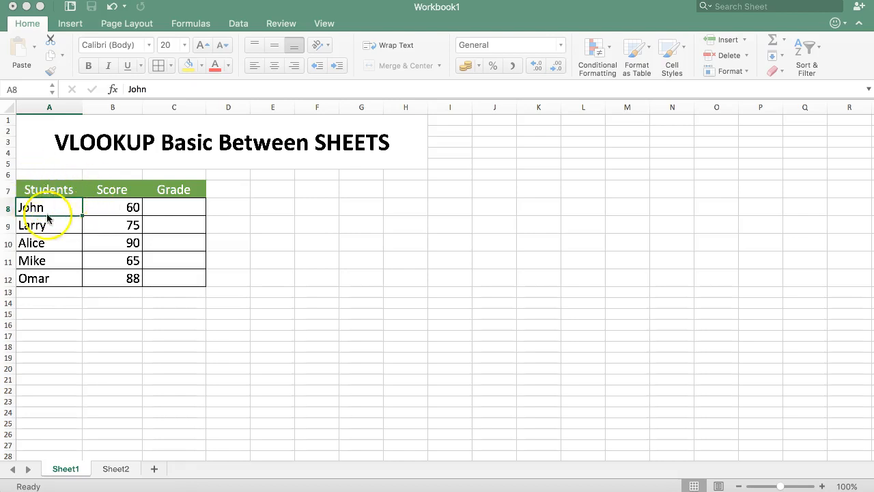
Step: On Sheet1, select John's score B8 through the empty Grade cells, ending on C8
click(181, 209)
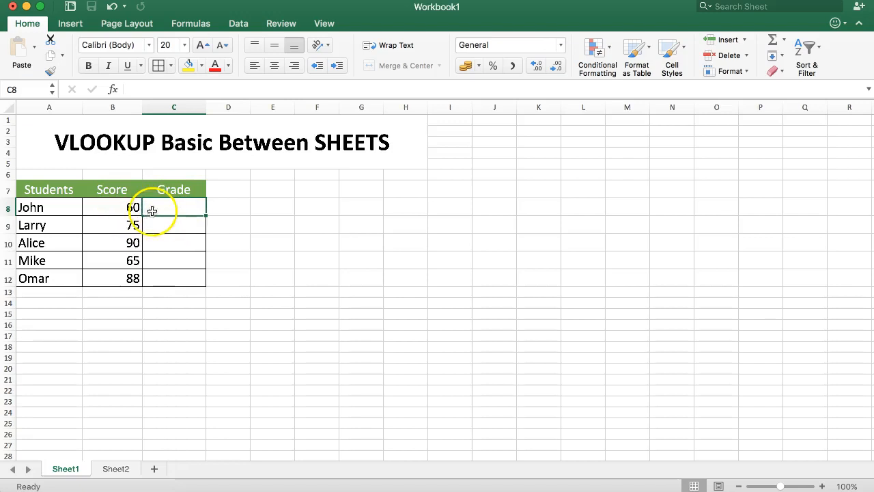
click(112, 207)
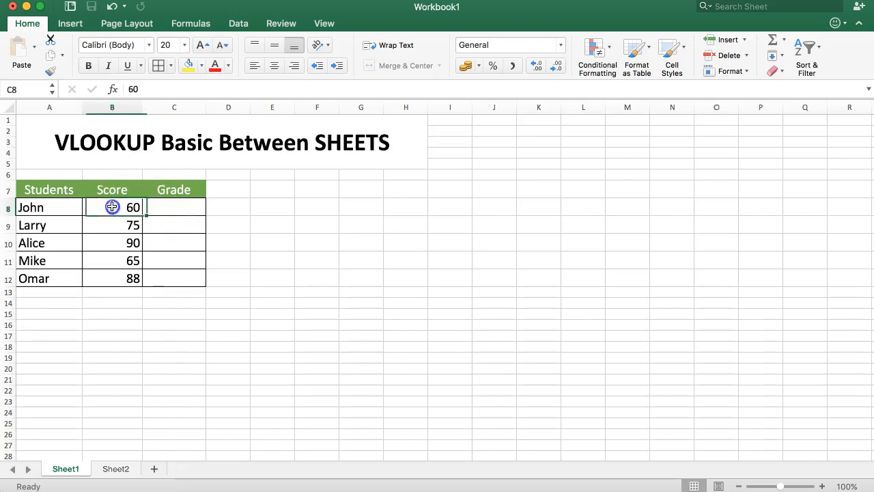
drag(112, 207, 176, 275)
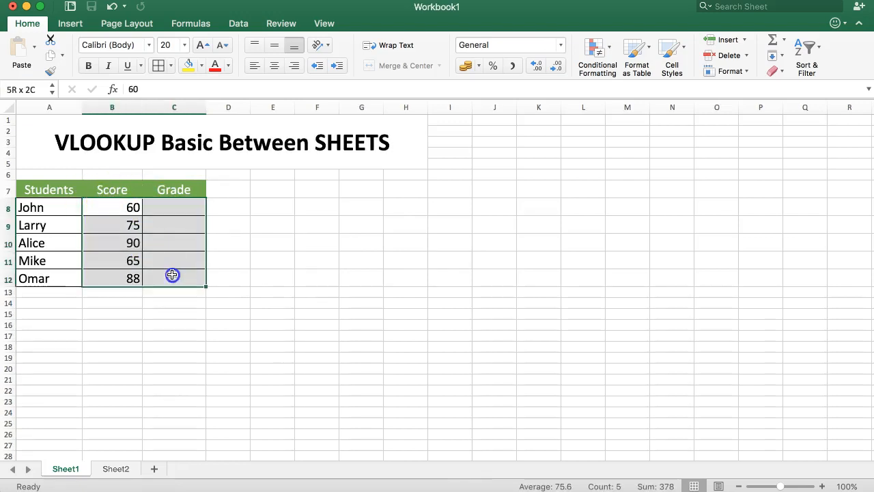
click(177, 212)
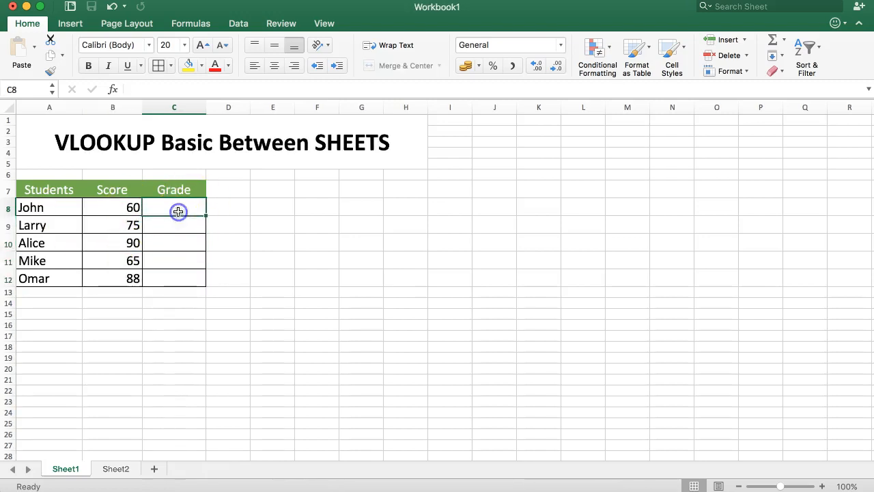
Step: Look over Sheet2's Grade Table of thresholds and grades, selecting the D grade in B3
click(115, 470)
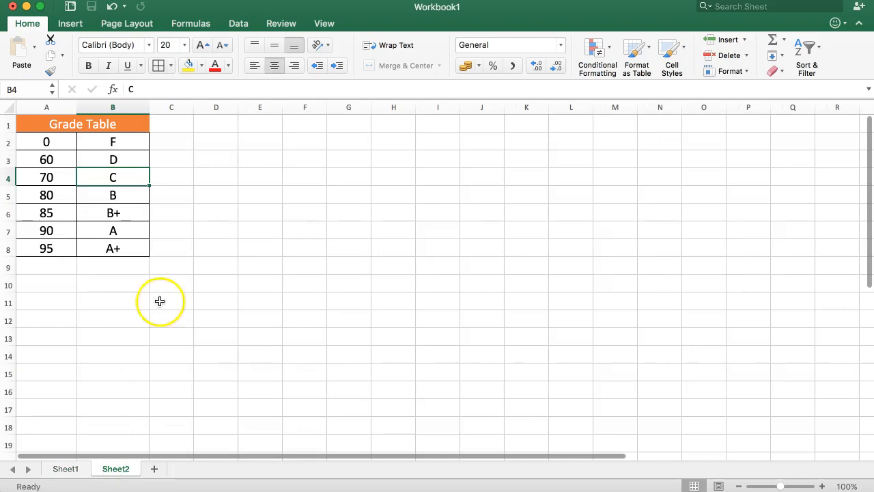
drag(54, 137, 189, 133)
click(165, 171)
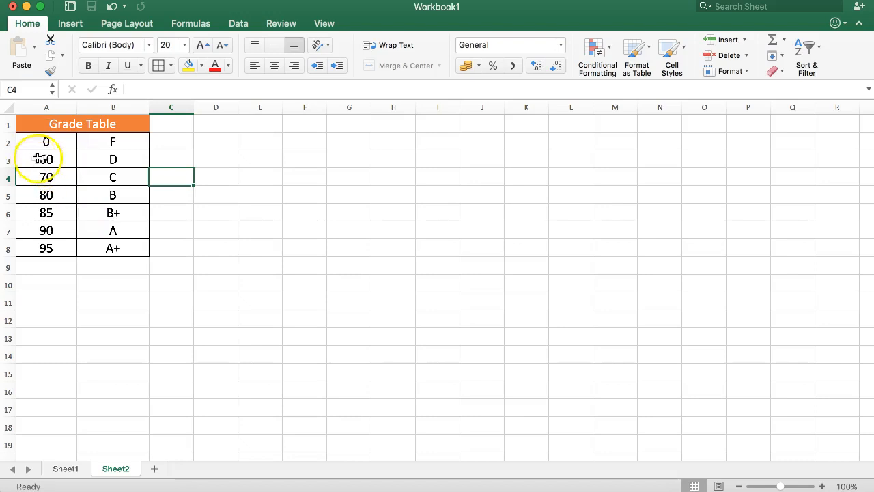
click(116, 162)
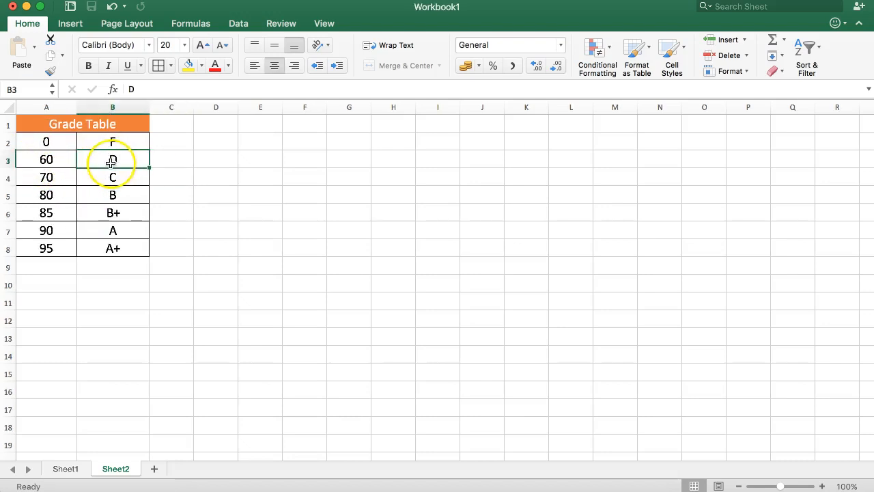
Step: Back on Sheet1, enter =VLOOKUP( in Grade cell C8 and bring up the Formula Builder
click(69, 469)
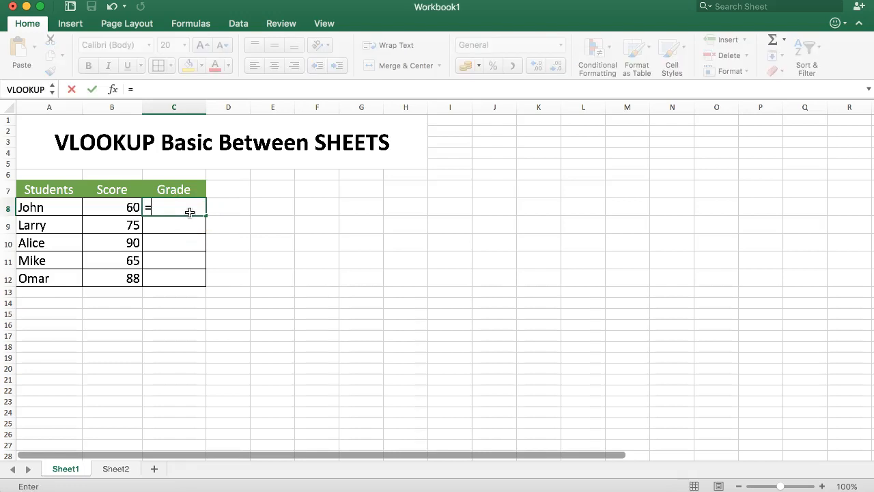
text(VLOO)
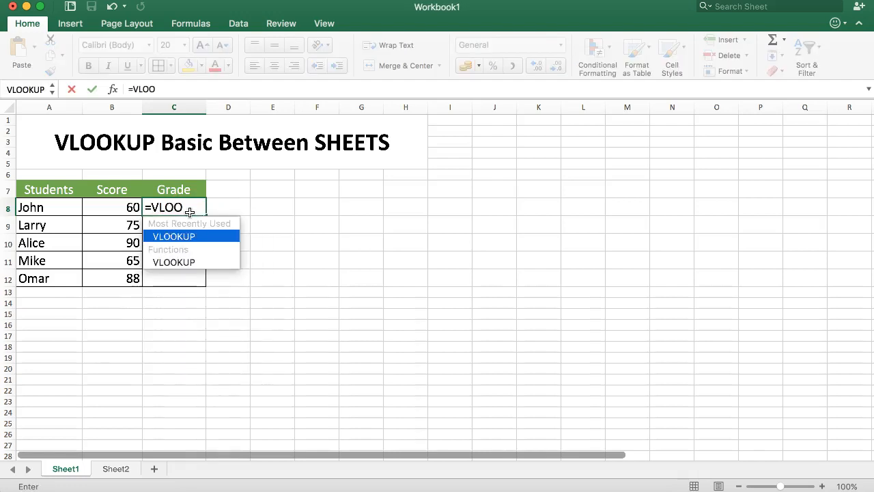
text(KUP()
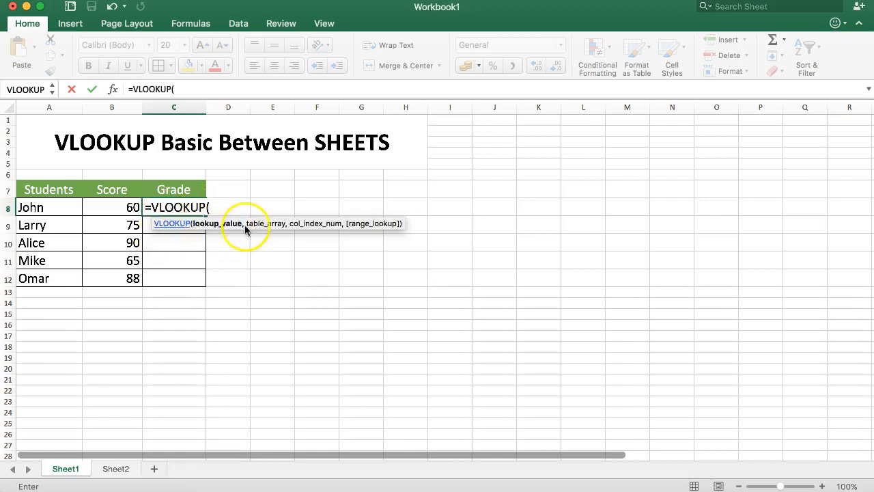
click(112, 90)
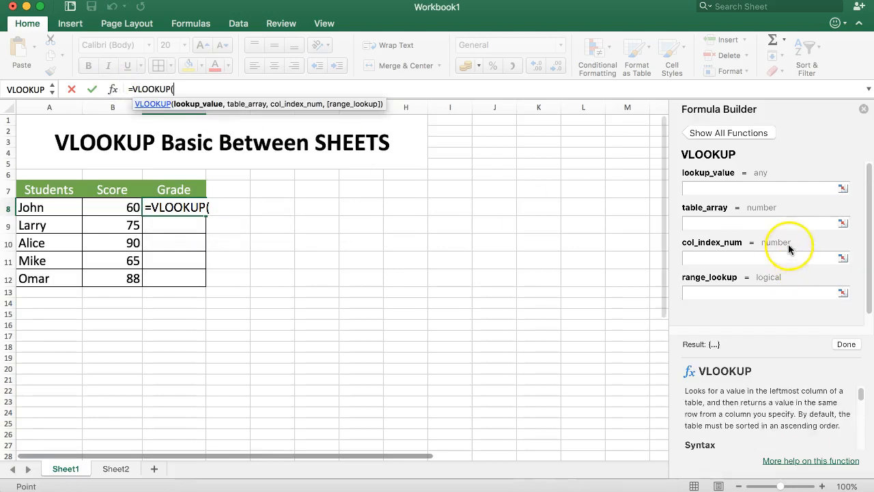
Step: Fill VLOOKUP's lookup_value argument with Score cell B8, which evaluates to 60
click(728, 189)
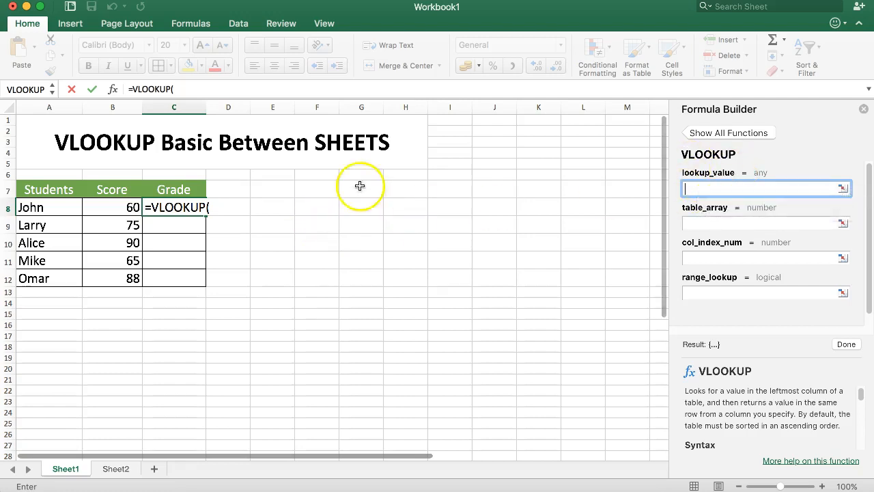
click(112, 206)
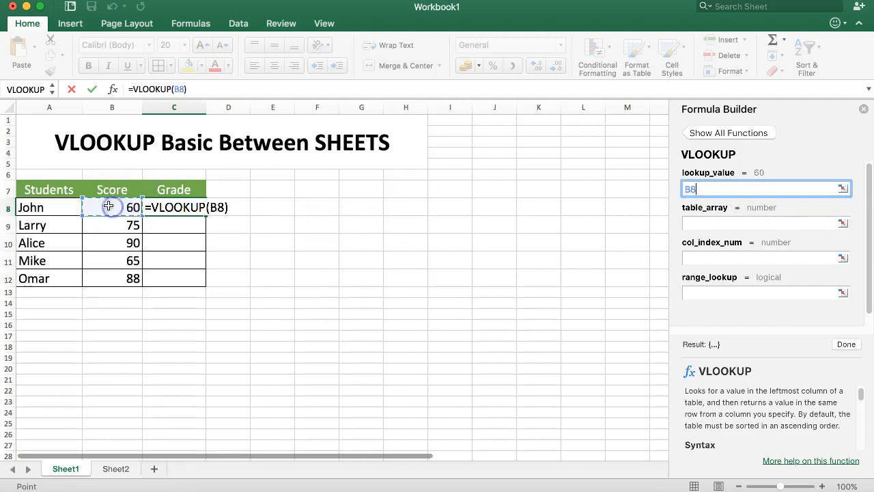
click(707, 224)
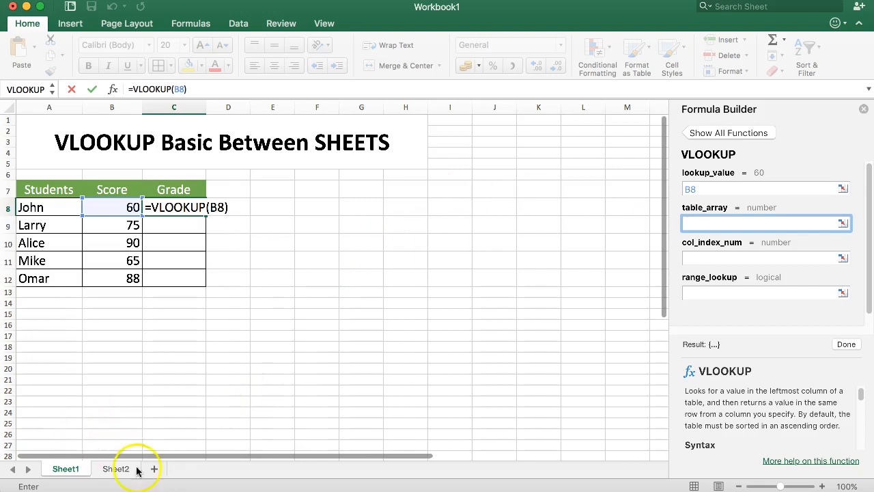
Step: Set the table_array argument to the Sheet2 grade table range Sheet2!A2:B8
click(116, 470)
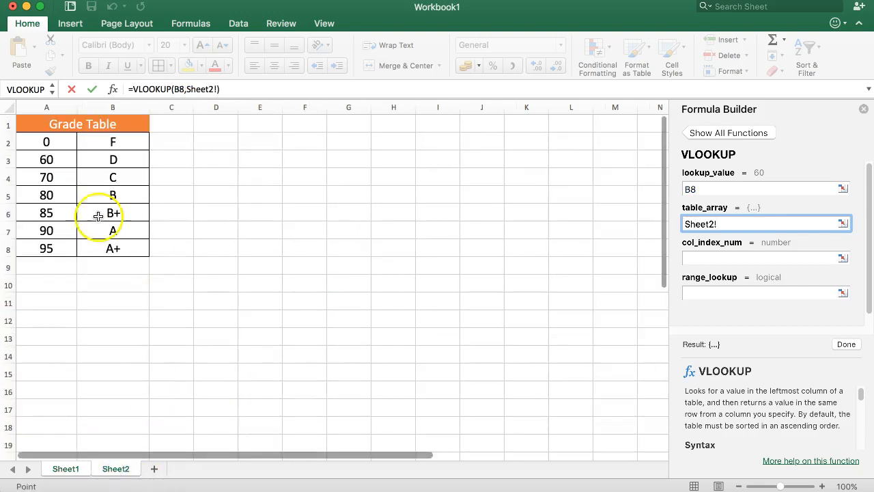
drag(47, 142, 113, 247)
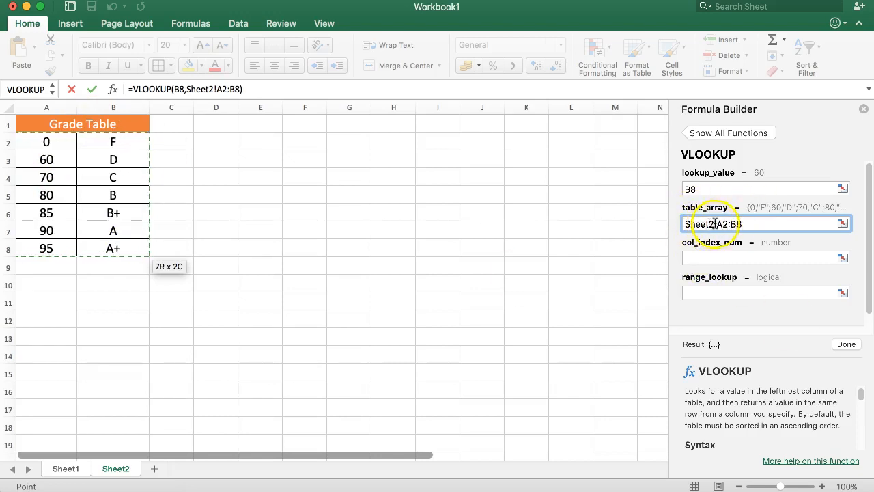
click(715, 259)
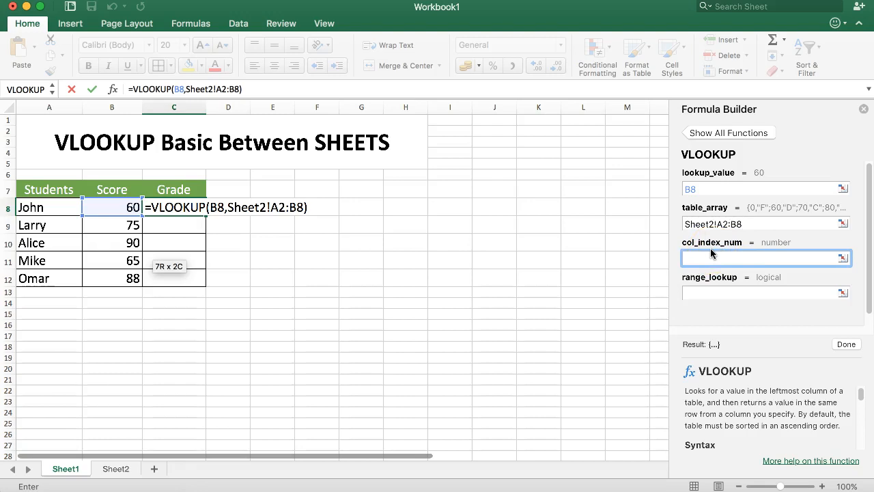
Step: Remove the stray Sheet2 range from col_index_num and enter 2, so the result is D
click(125, 470)
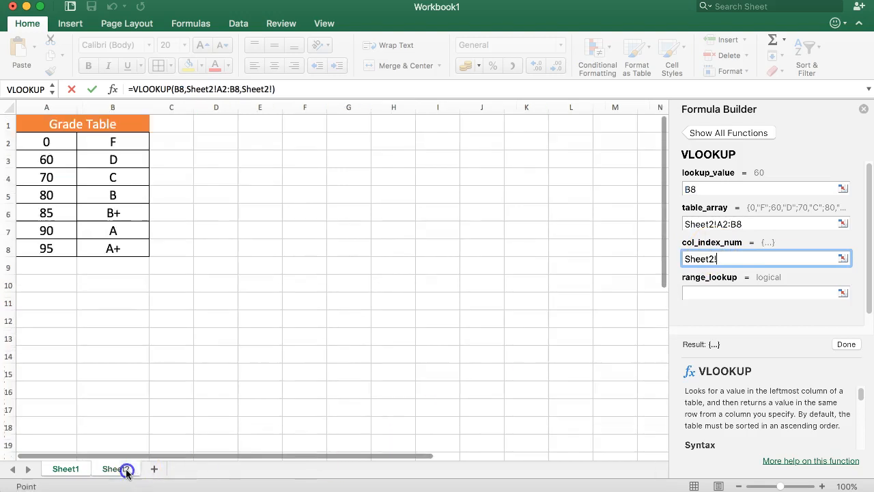
click(717, 224)
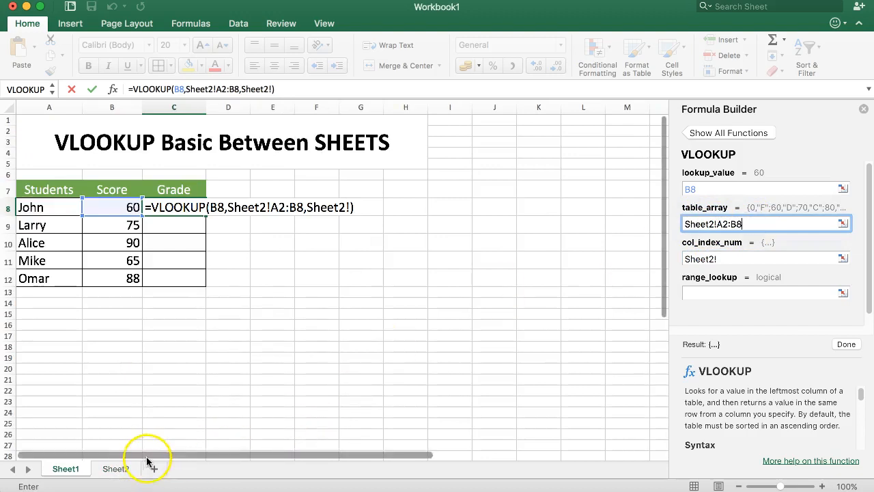
key(Tab)
key(BackSpace)
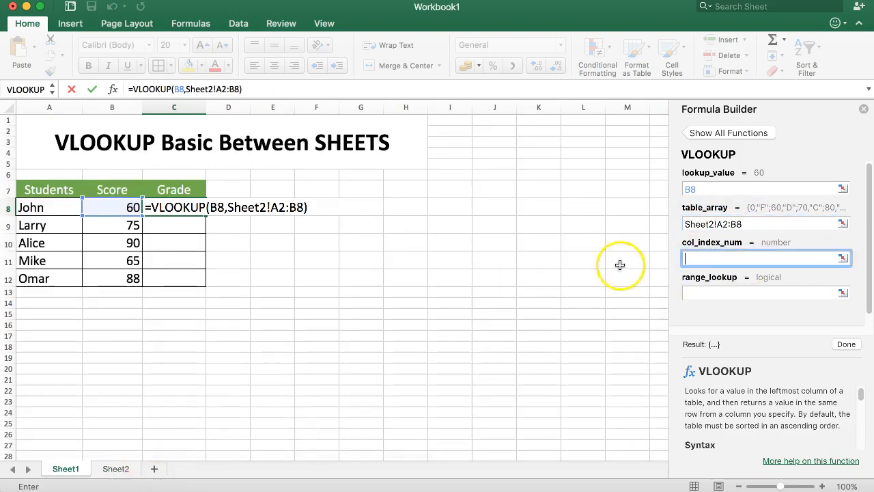
click(114, 468)
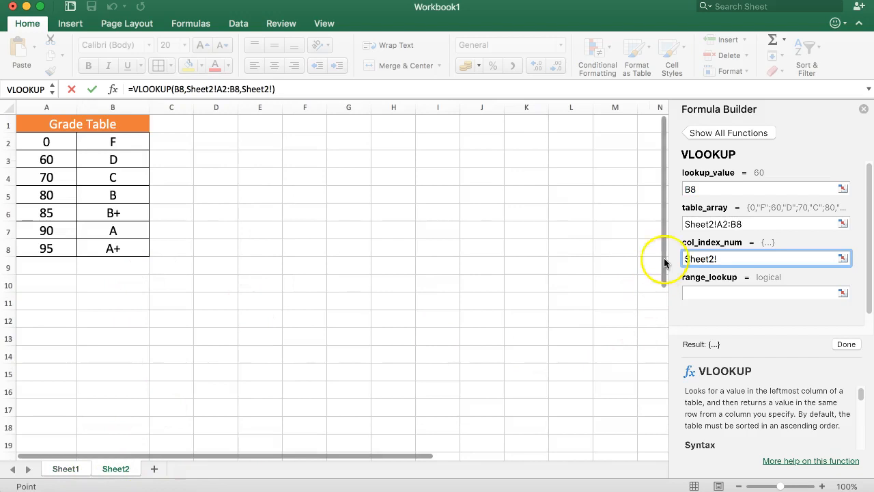
drag(65, 145, 110, 256)
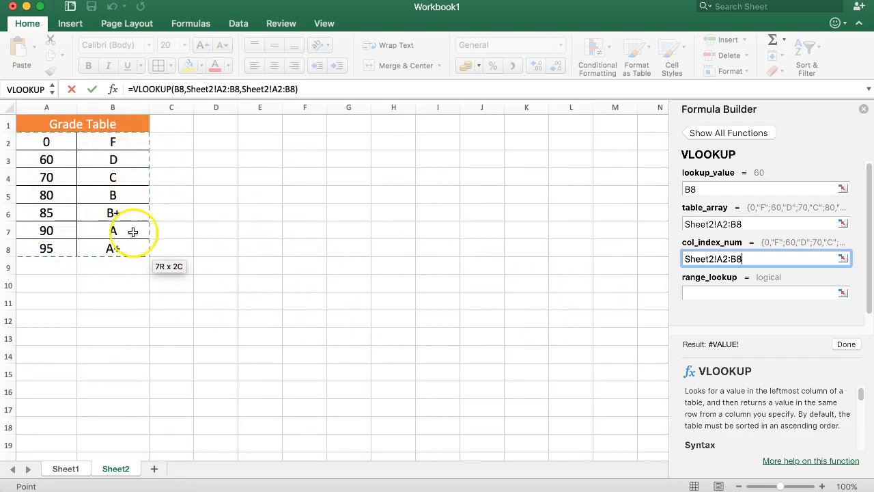
drag(754, 259, 663, 248)
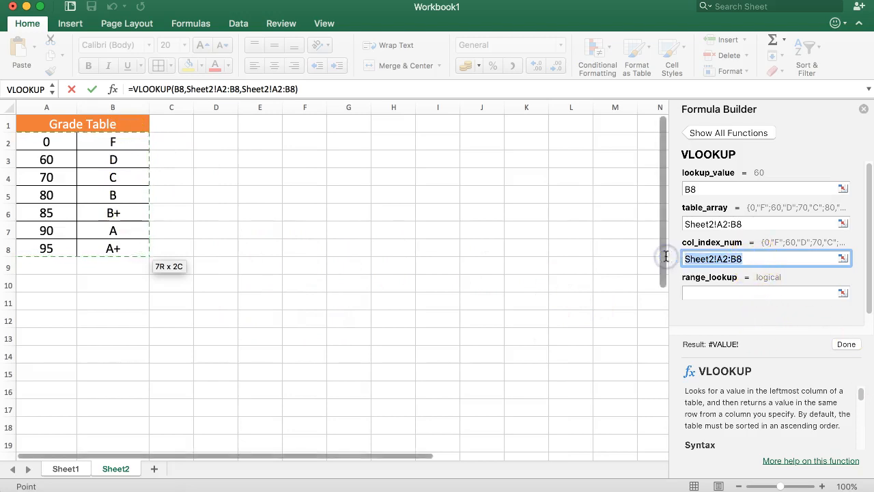
key(BackSpace)
text(2)
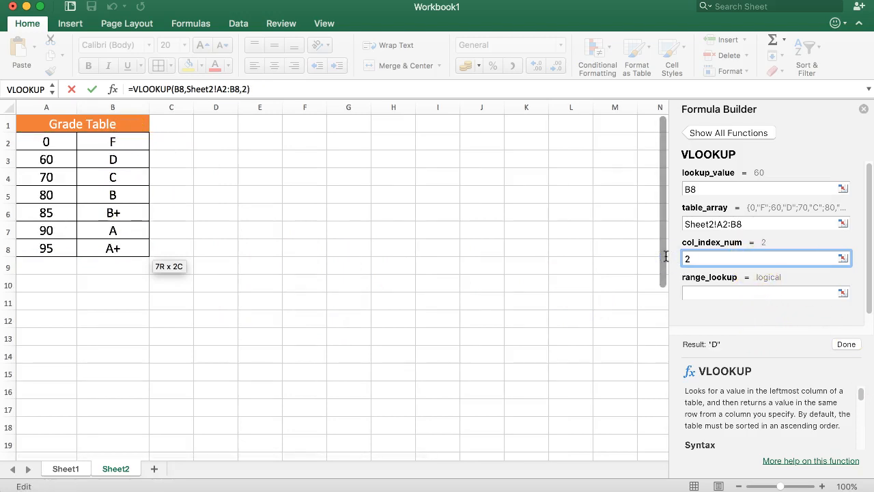
Step: Set range_lookup to 1 and commit =VLOOKUP(B8,Sheet2!A2:B8,2,1) in C8
click(716, 294)
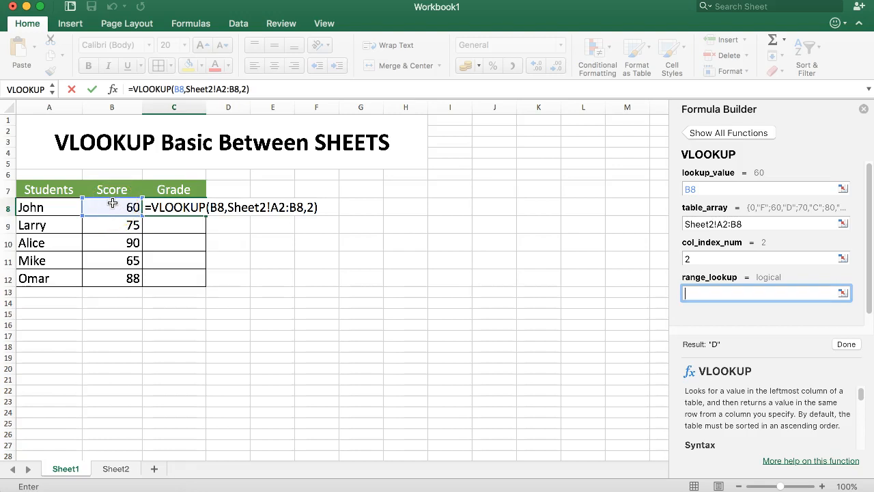
click(727, 291)
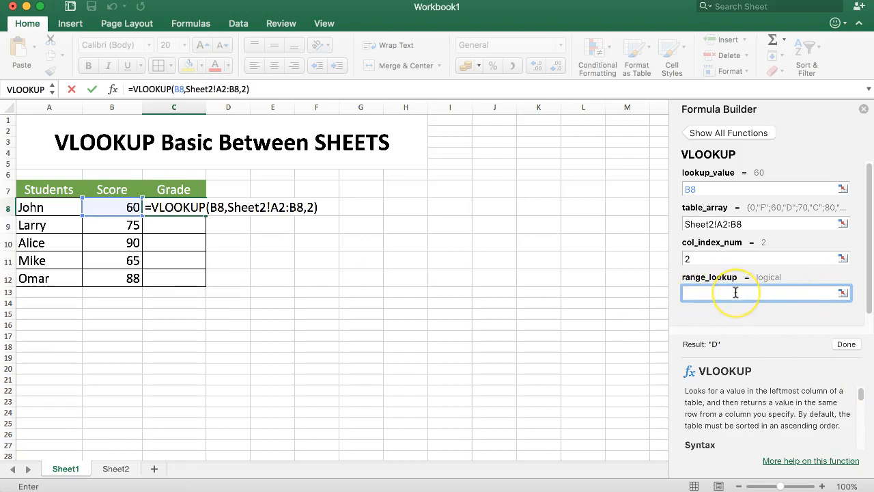
text(1)
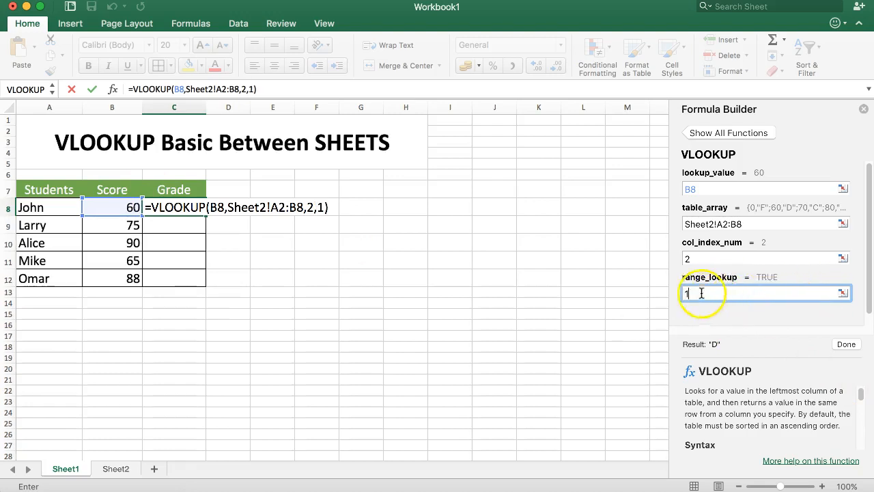
click(845, 344)
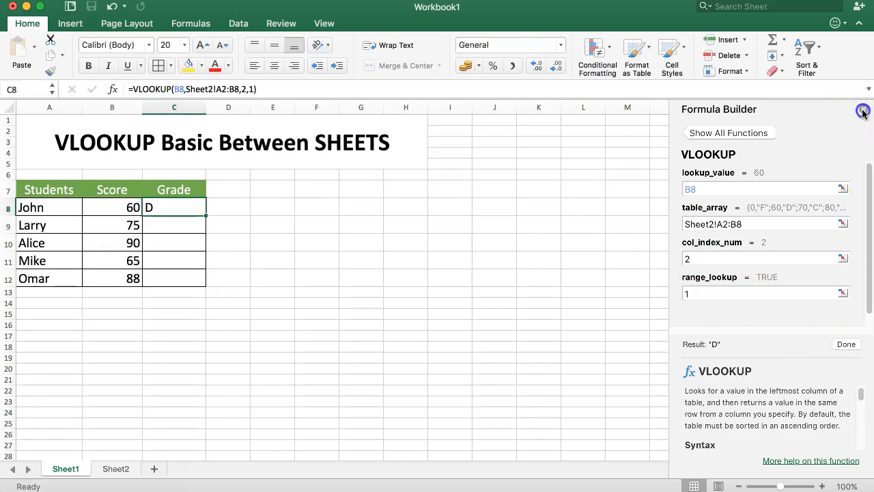
click(863, 109)
Step: Change the D threshold in Sheet2 cell A3 from 60 to 61, then return to Sheet1
click(176, 226)
click(179, 209)
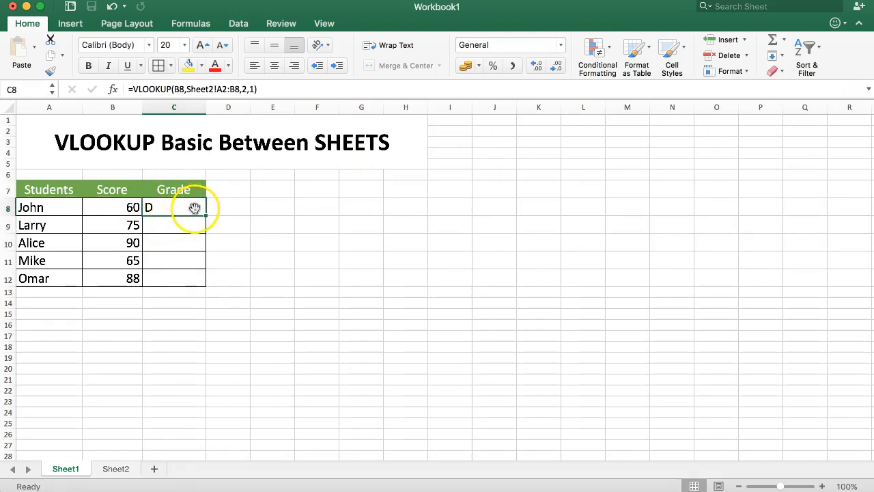
click(116, 471)
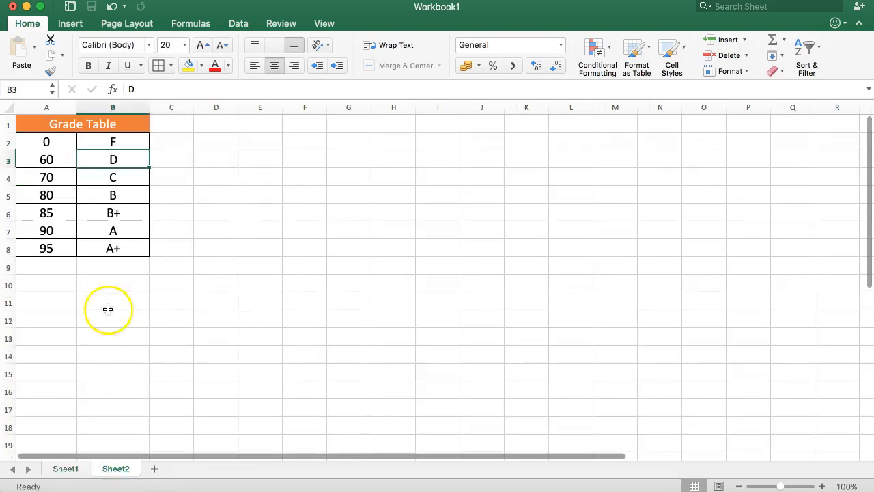
click(42, 166)
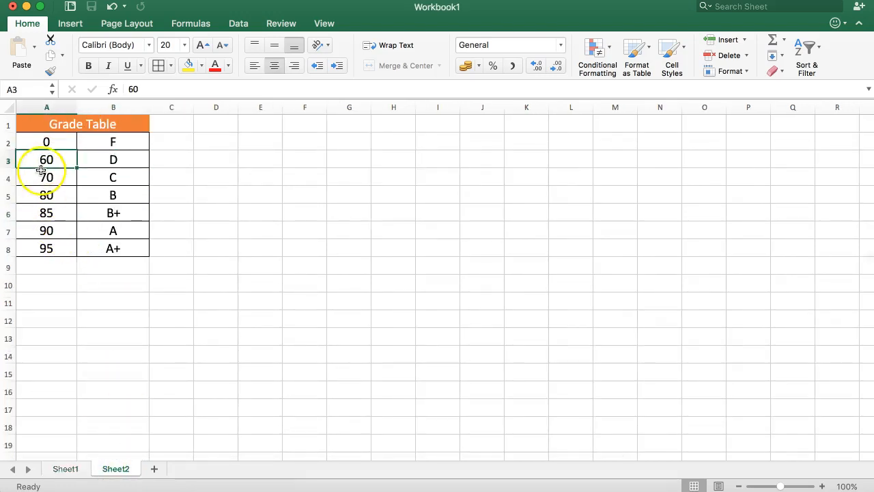
key(Return)
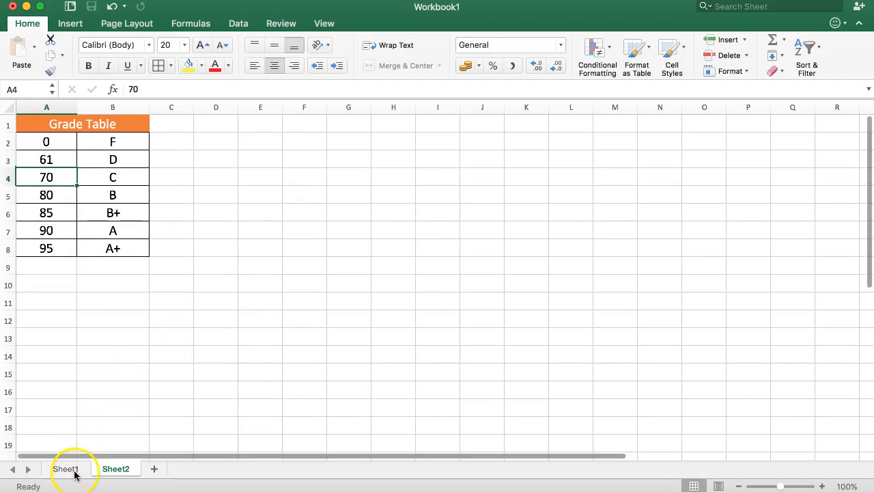
click(71, 471)
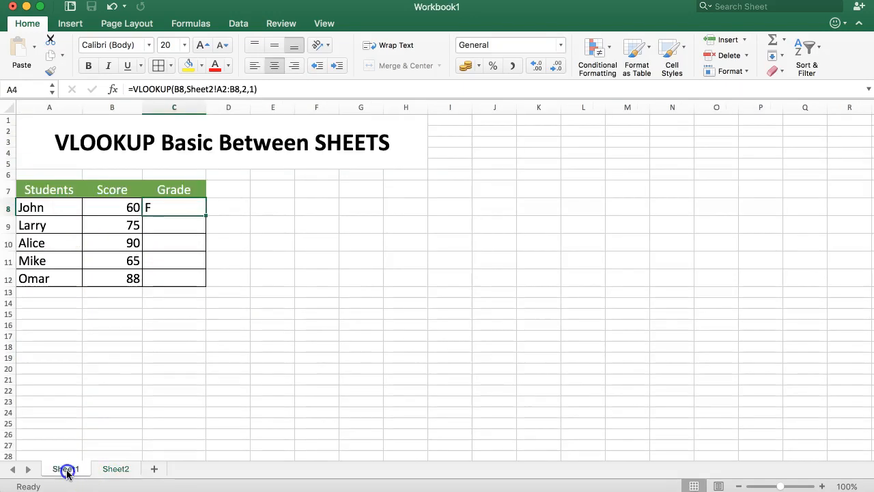
Step: Fill C8's grade formula down to C12, yielding C, A, #N/A and B+
click(102, 209)
click(146, 208)
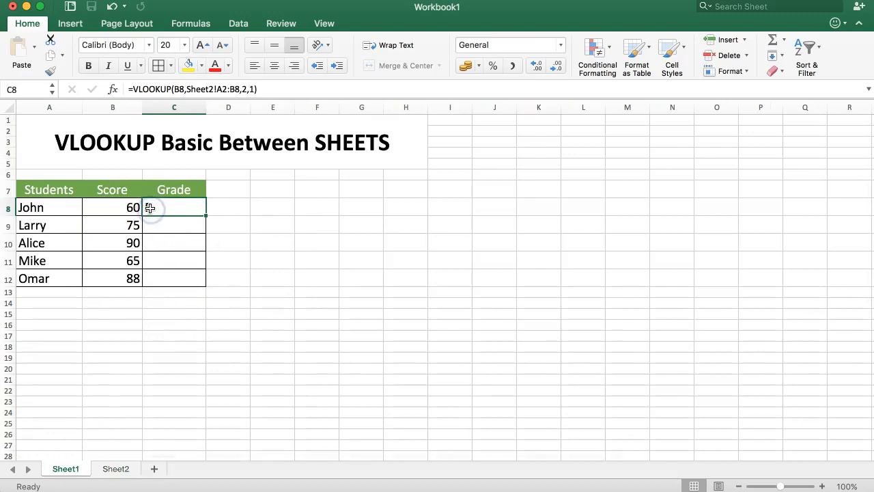
click(133, 205)
click(163, 204)
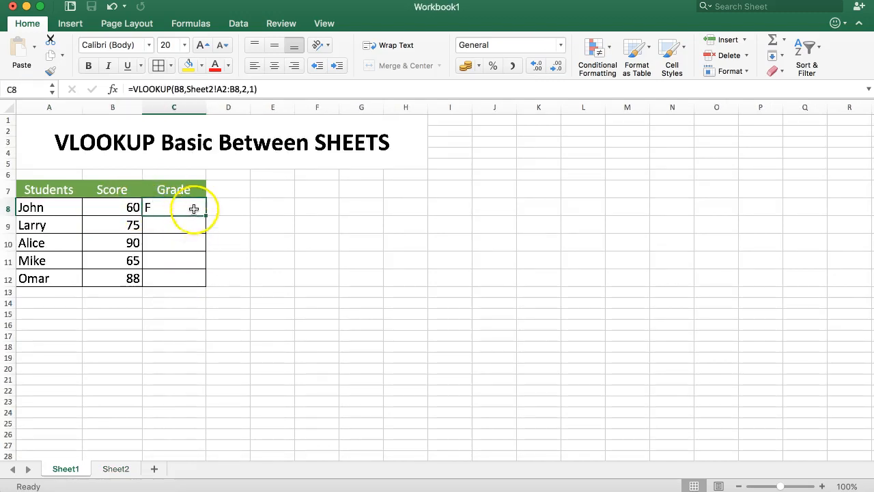
drag(205, 217, 201, 286)
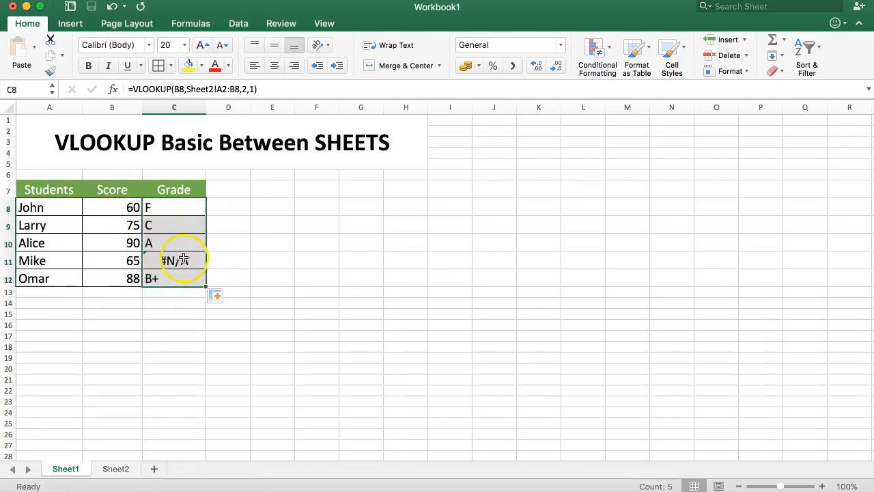
Step: Inspect Mike's C11 formula against the Sheet2 table, then reopen John's C8 formula
double_click(185, 259)
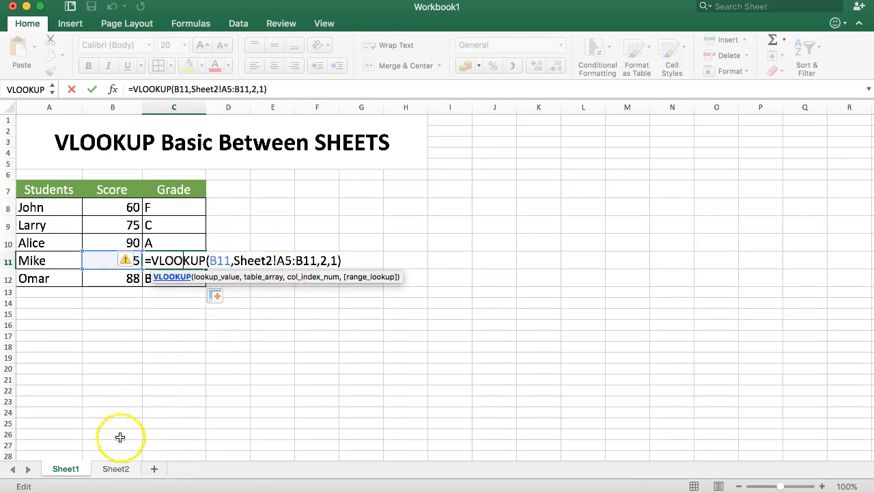
click(116, 469)
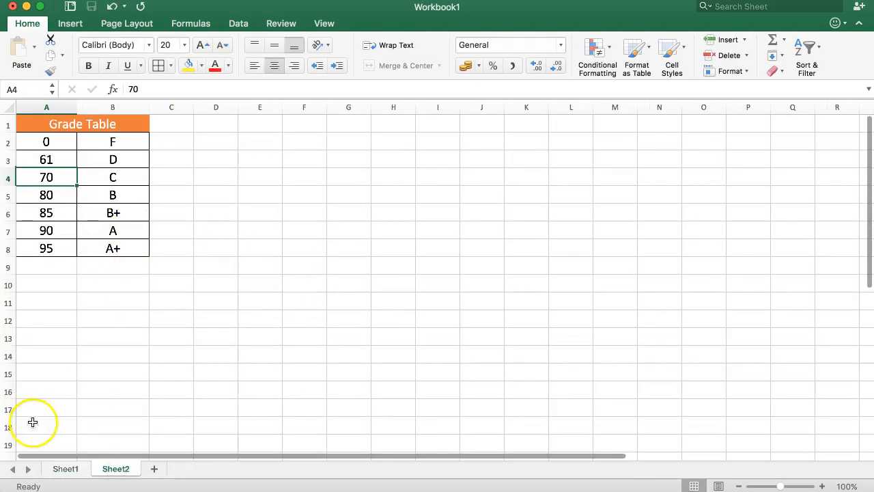
click(66, 469)
double_click(179, 207)
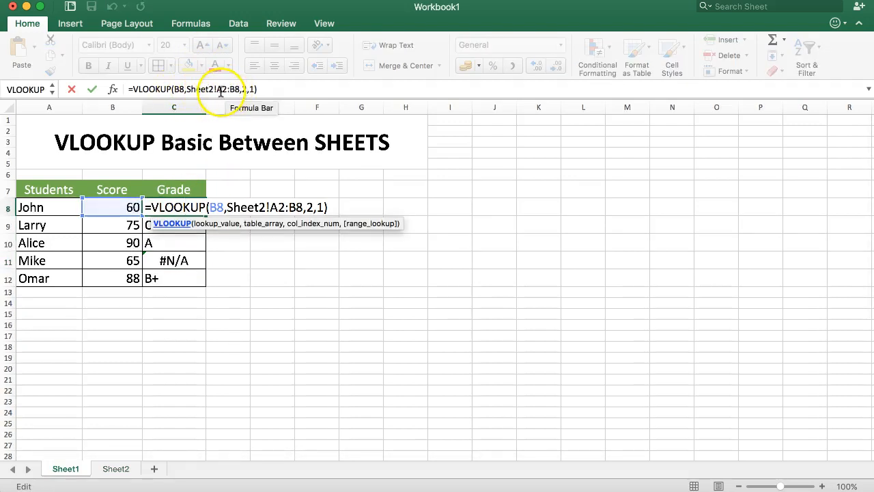
Step: Check the shifted lookup ranges in the formulas of C9 and C12 without changing them
key(Return)
double_click(175, 225)
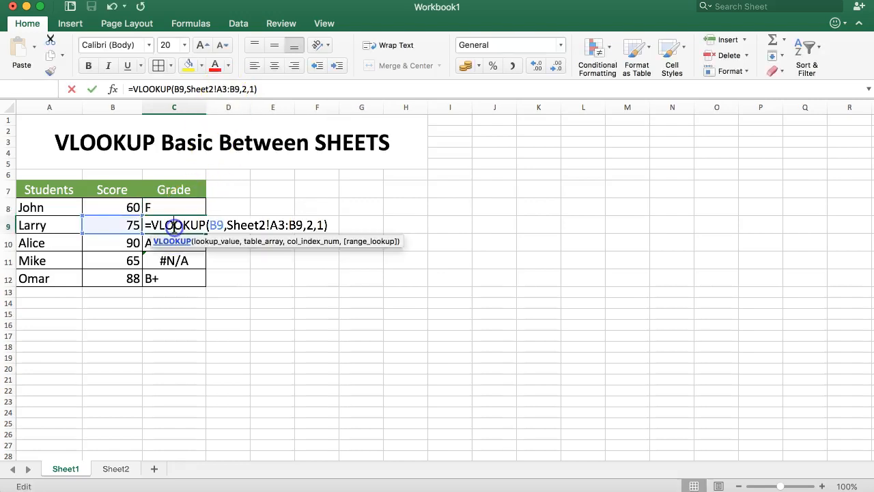
key(Return)
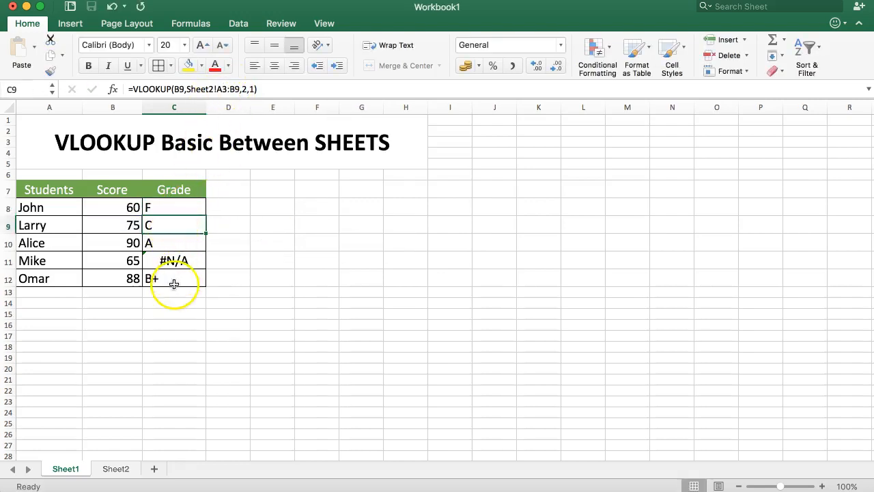
double_click(176, 278)
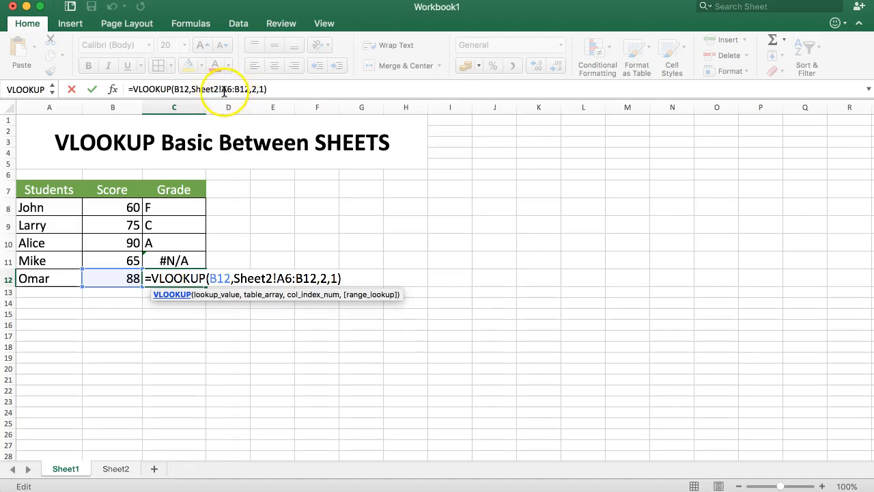
key(Escape)
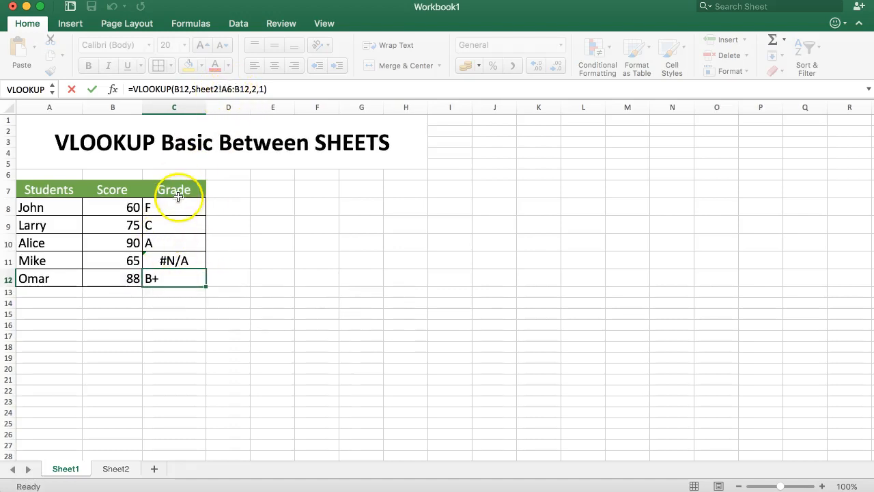
Step: Make C8's lookup range absolute as Sheet2!$A$2:$B$8 with F4
click(172, 204)
click(223, 90)
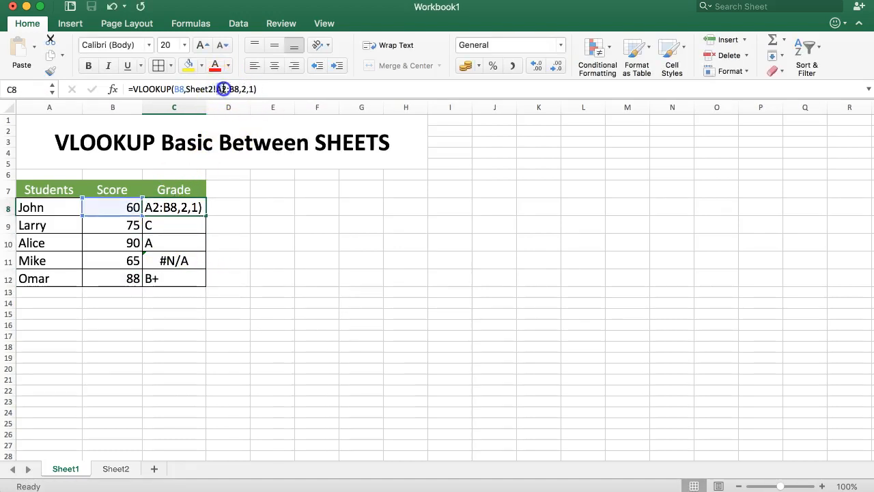
double_click(224, 89)
key(F4)
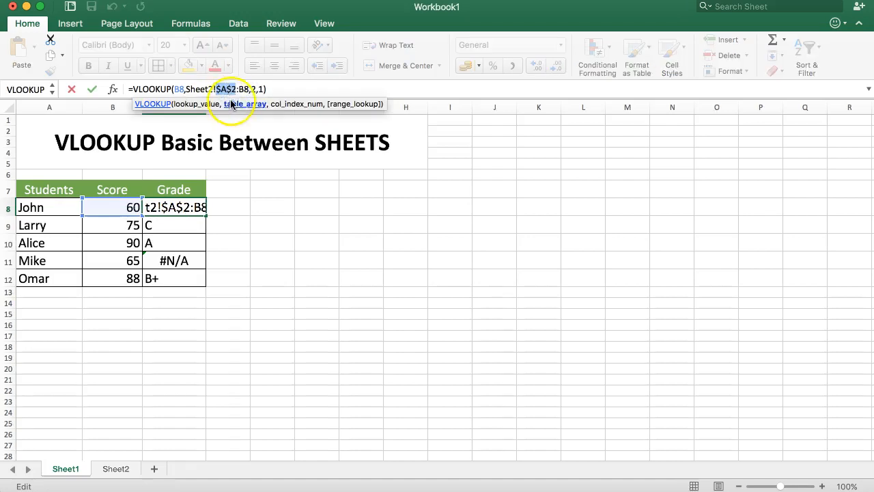
double_click(244, 90)
key(F4)
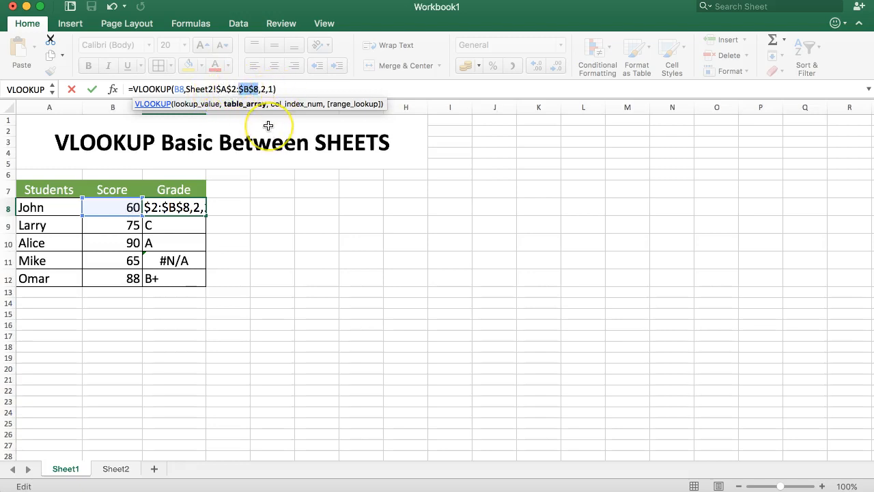
key(Return)
Step: Refill the corrected formula down to C12 and enter 90 as Larry's score in B9
click(189, 203)
drag(206, 215, 204, 287)
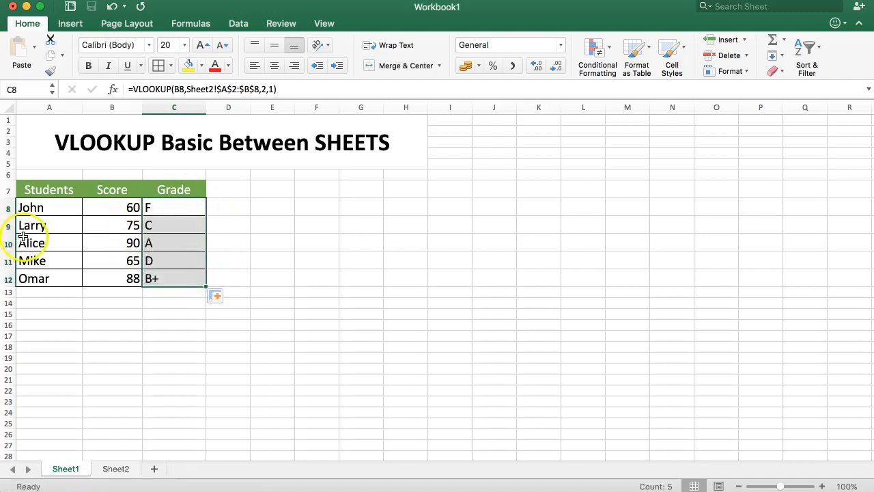
click(101, 225)
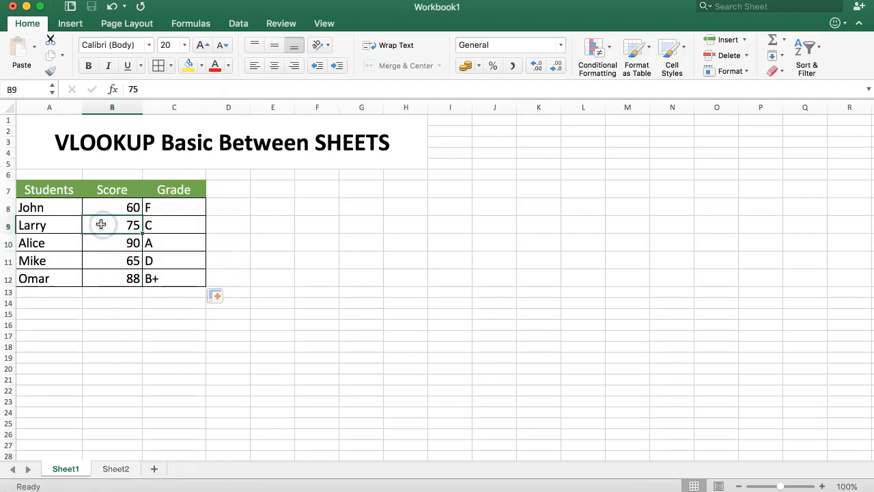
text(90)
key(Return)
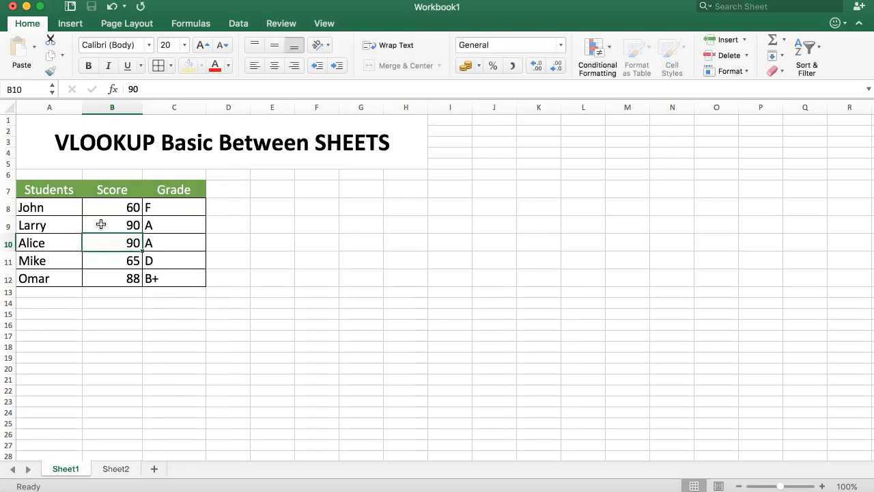
Step: Raise Larry's score in B9 to 96 so his grade shows A+
click(101, 225)
text(9)
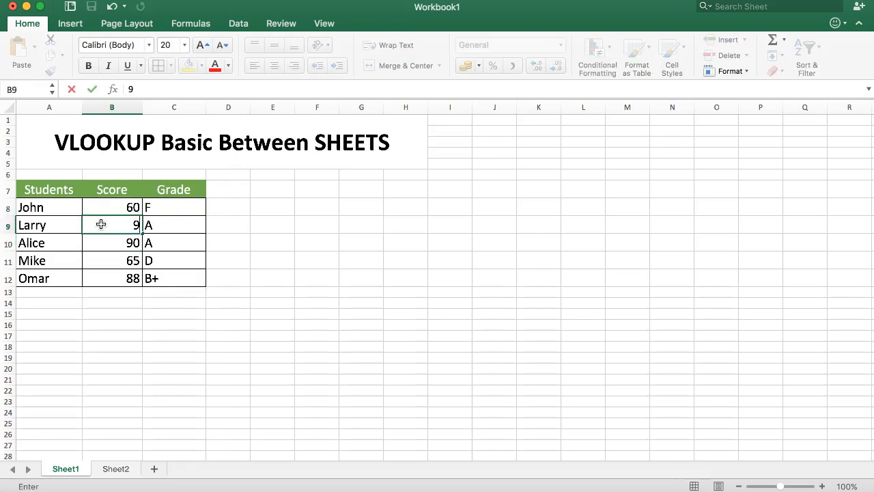
text(6)
key(Return)
click(101, 225)
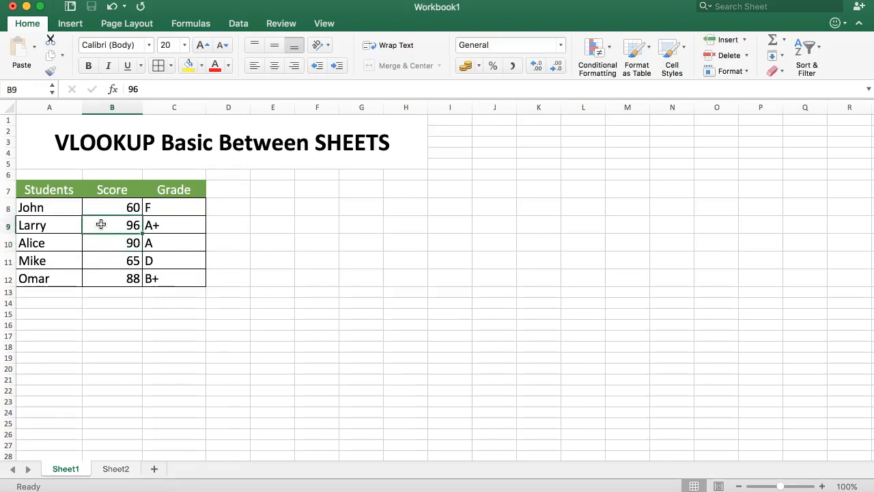